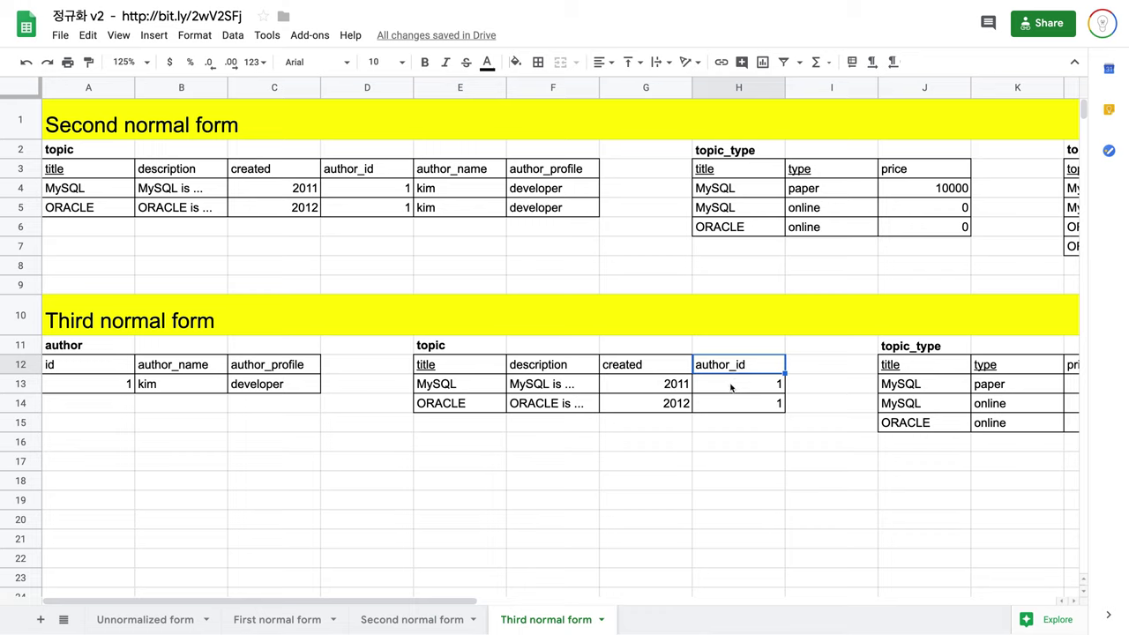
Clear the existing tables below the Third normal form heading and zoom the sheet to 150%.
left_click(91, 371)
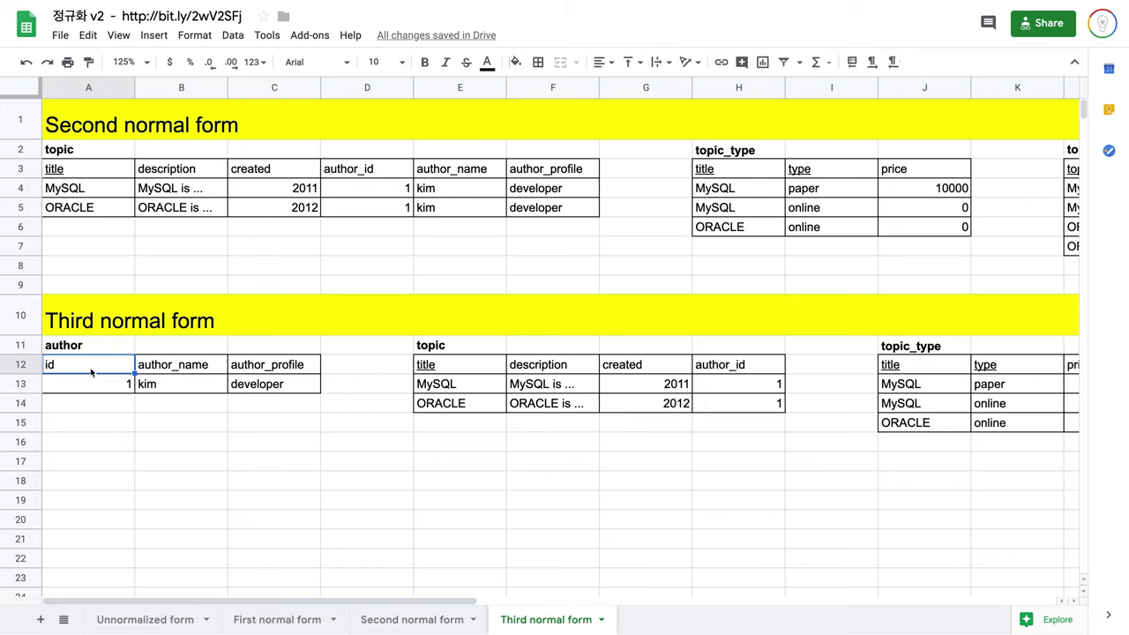
left_click(20, 347)
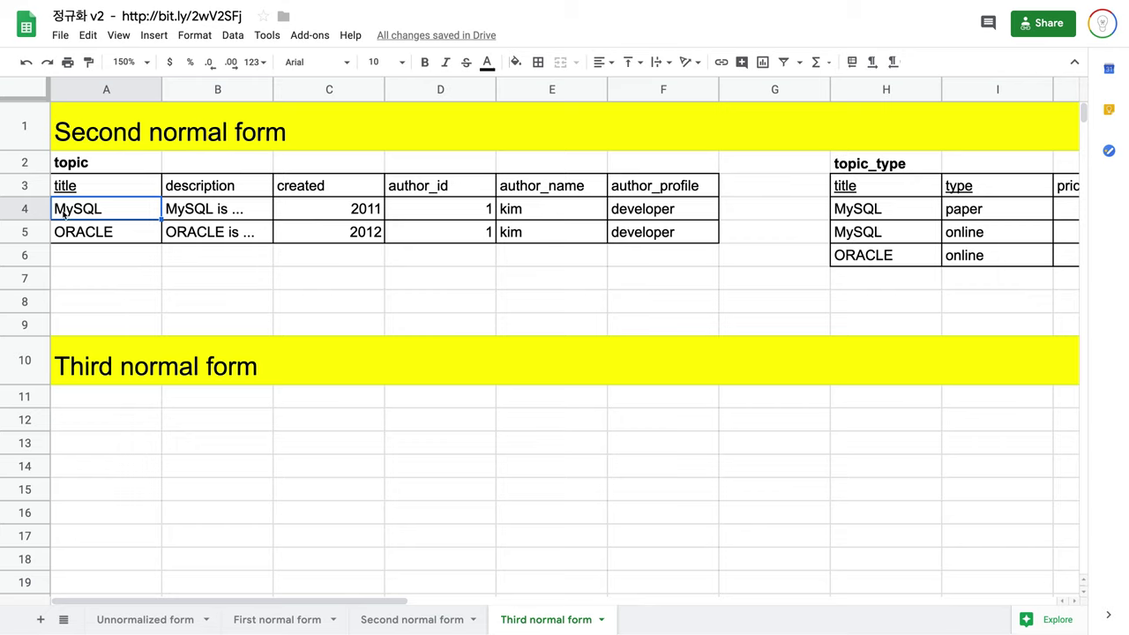
Examine in the Second normal form topic table how author_name and author_profile depend on author_id compared with the title key.
left_click_drag(621, 216, 106, 222)
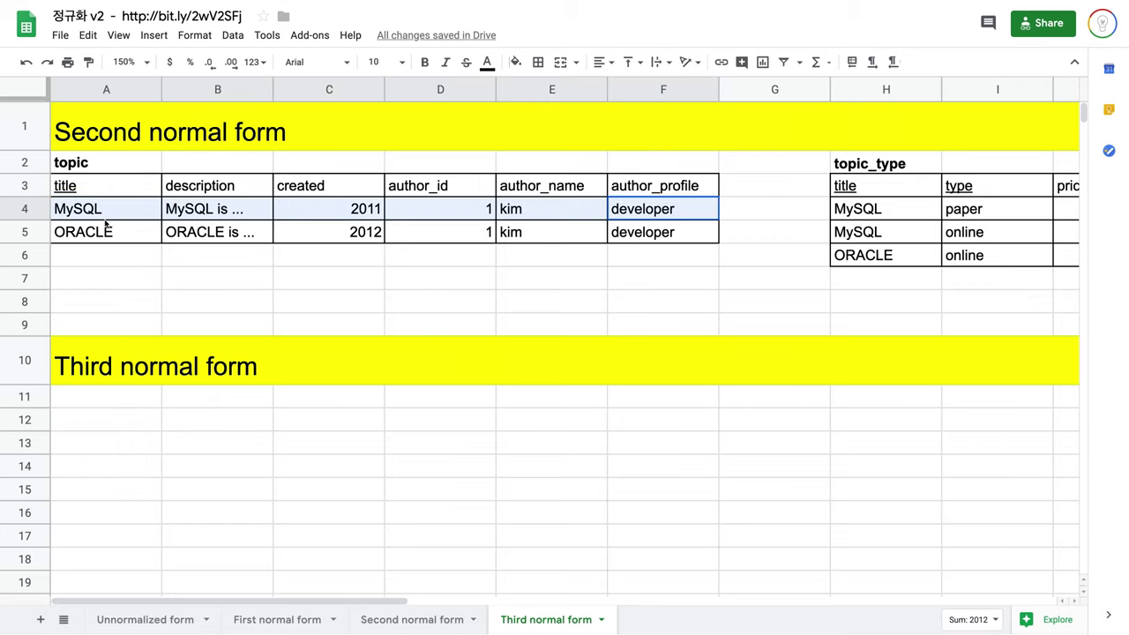
left_click(84, 181)
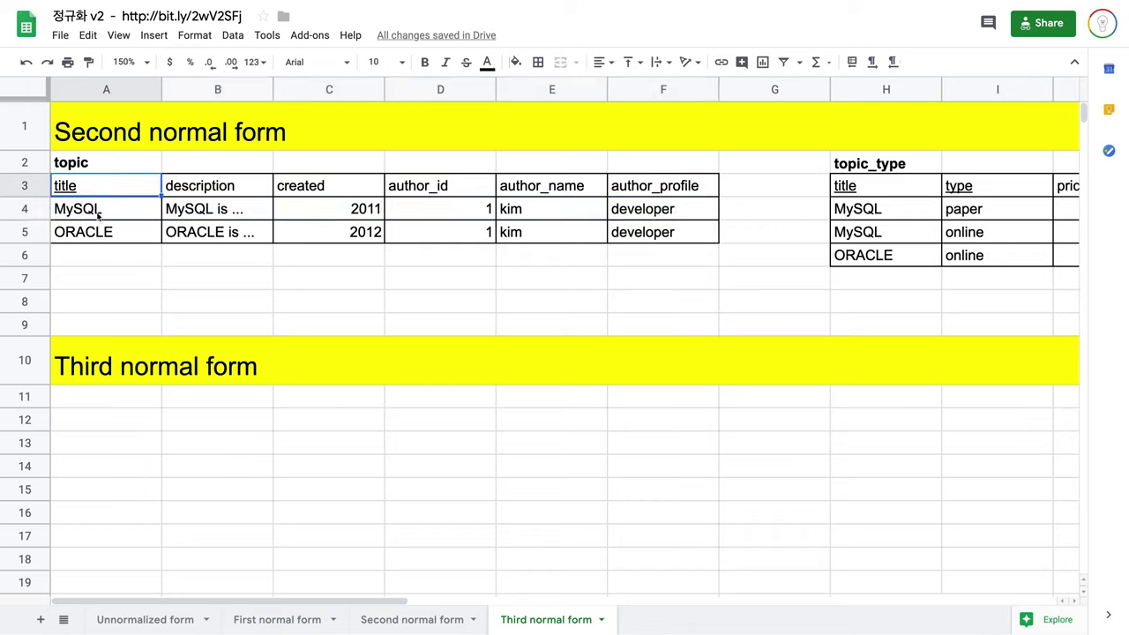
left_click(99, 214)
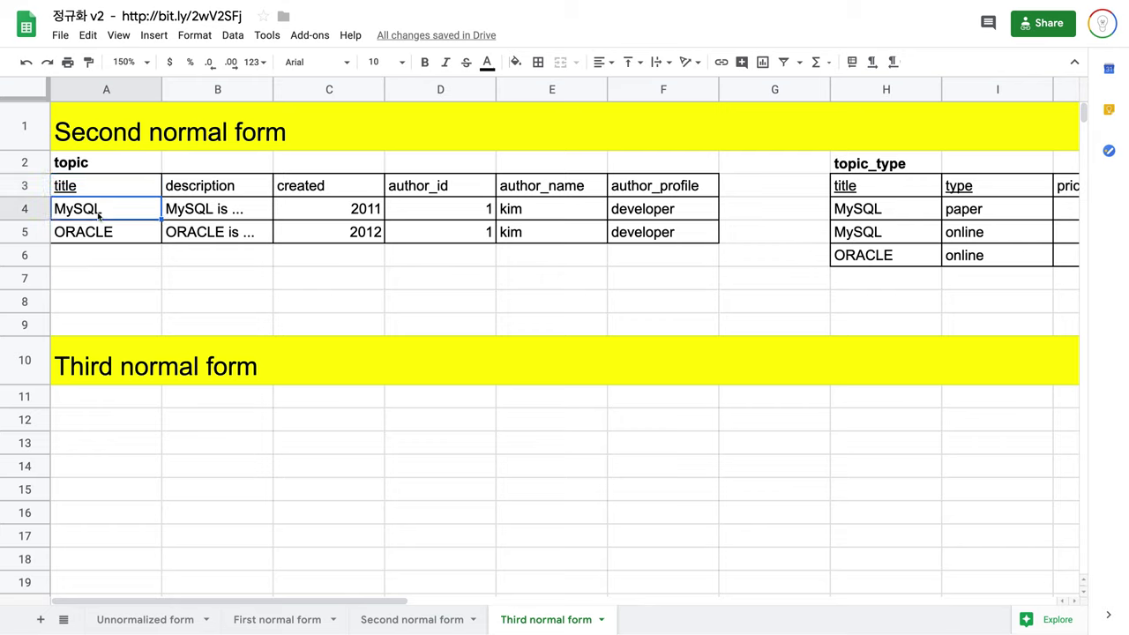
left_click_drag(99, 214, 667, 196)
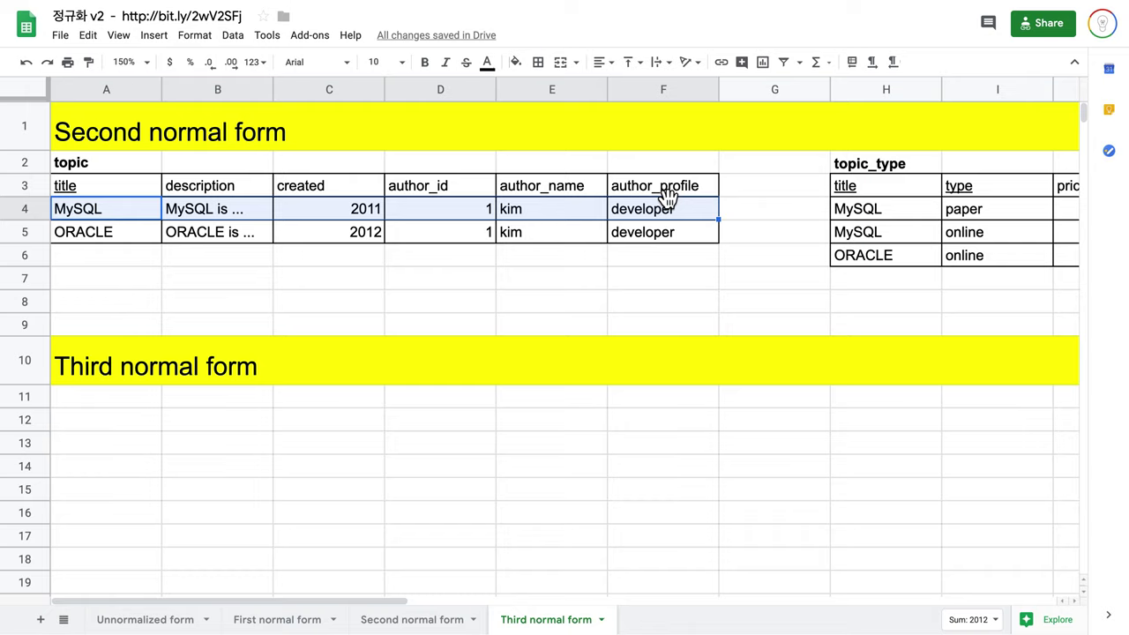
left_click(446, 194)
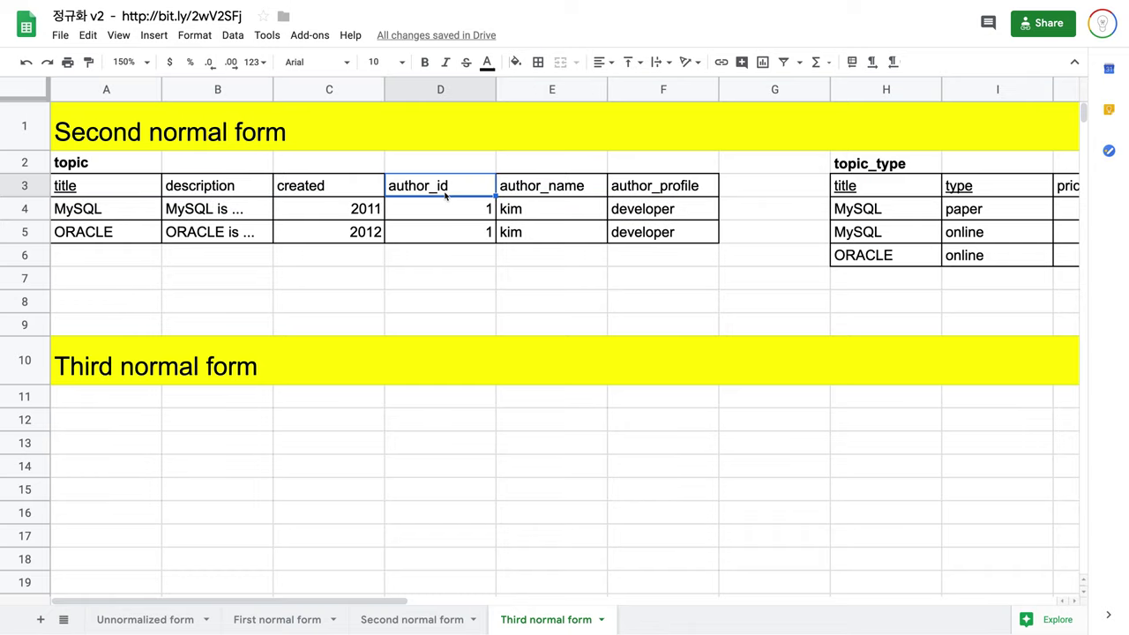
left_click(448, 220)
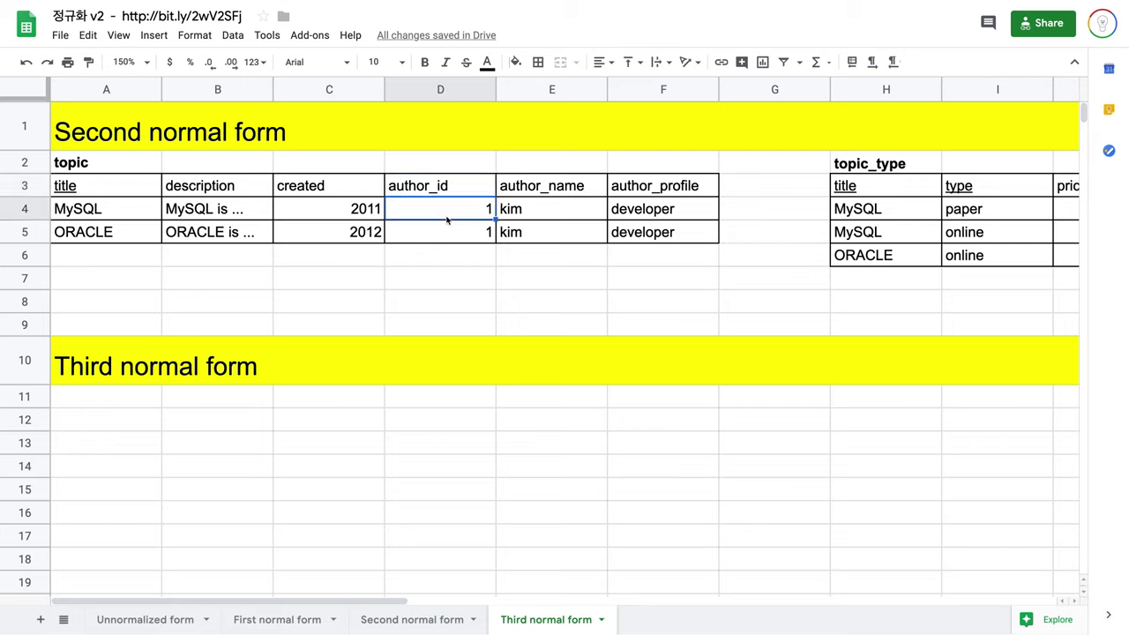
left_click(85, 213)
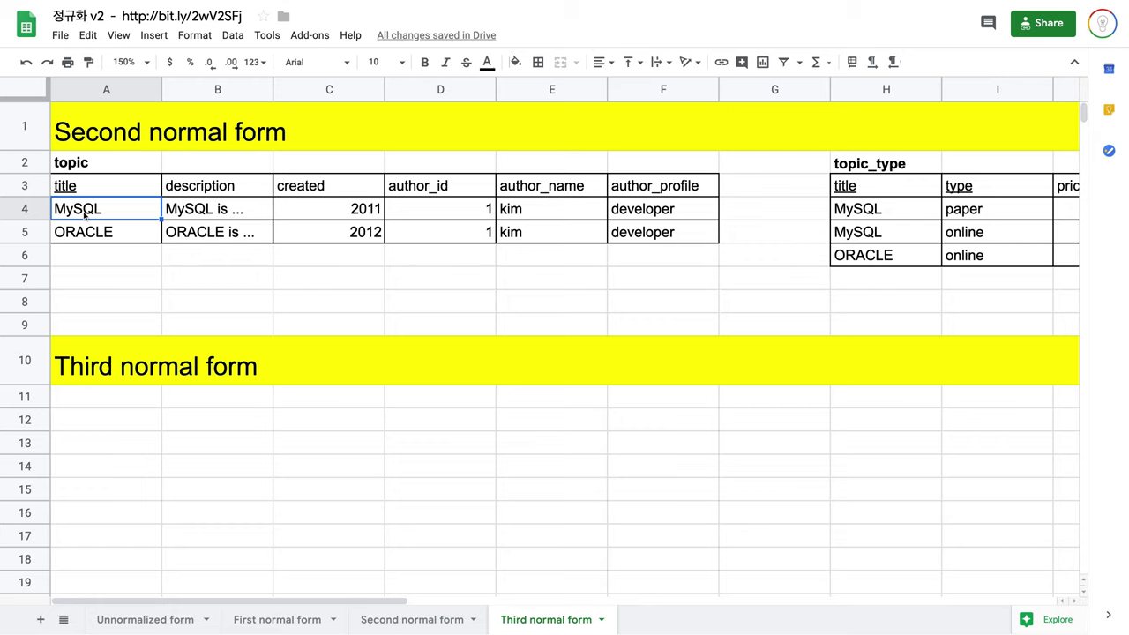
left_click(483, 221)
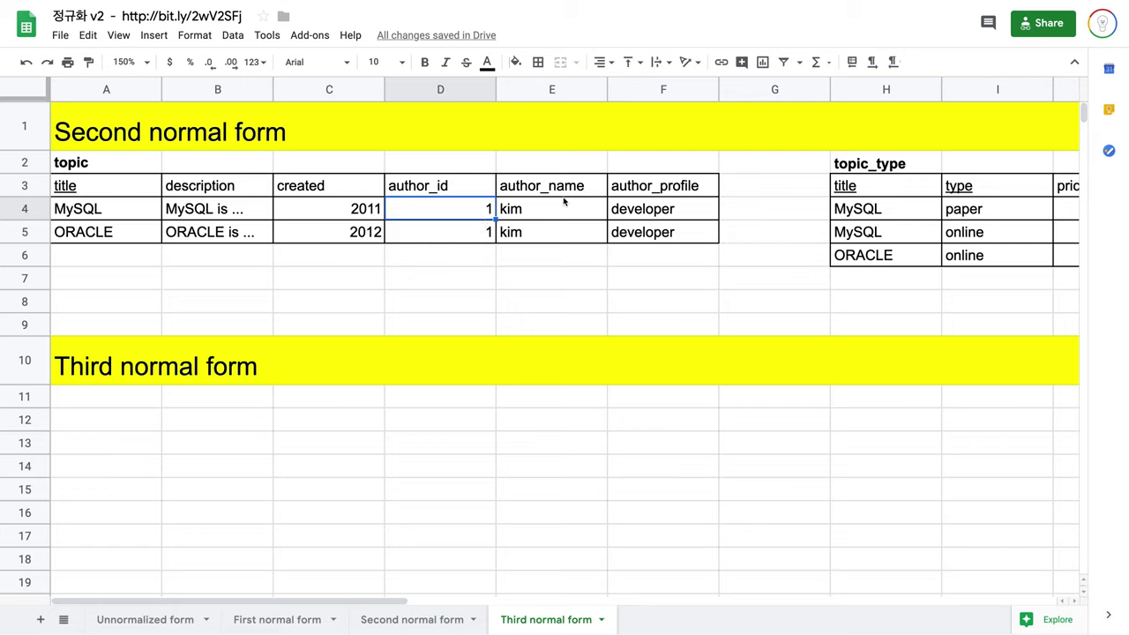
left_click_drag(563, 194, 696, 194)
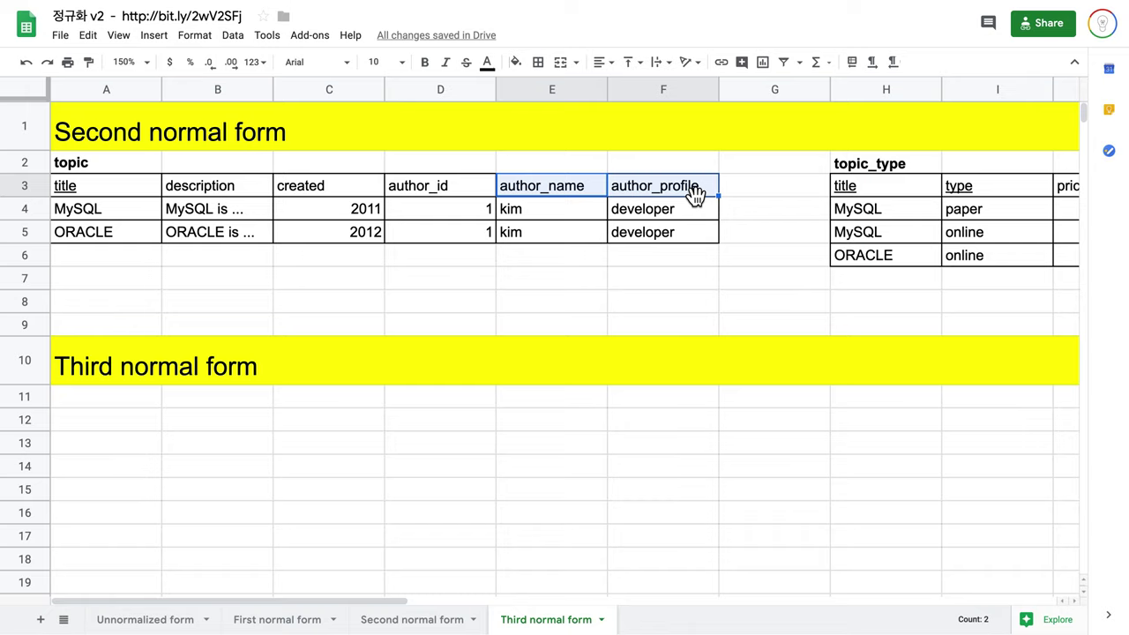
left_click(462, 219)
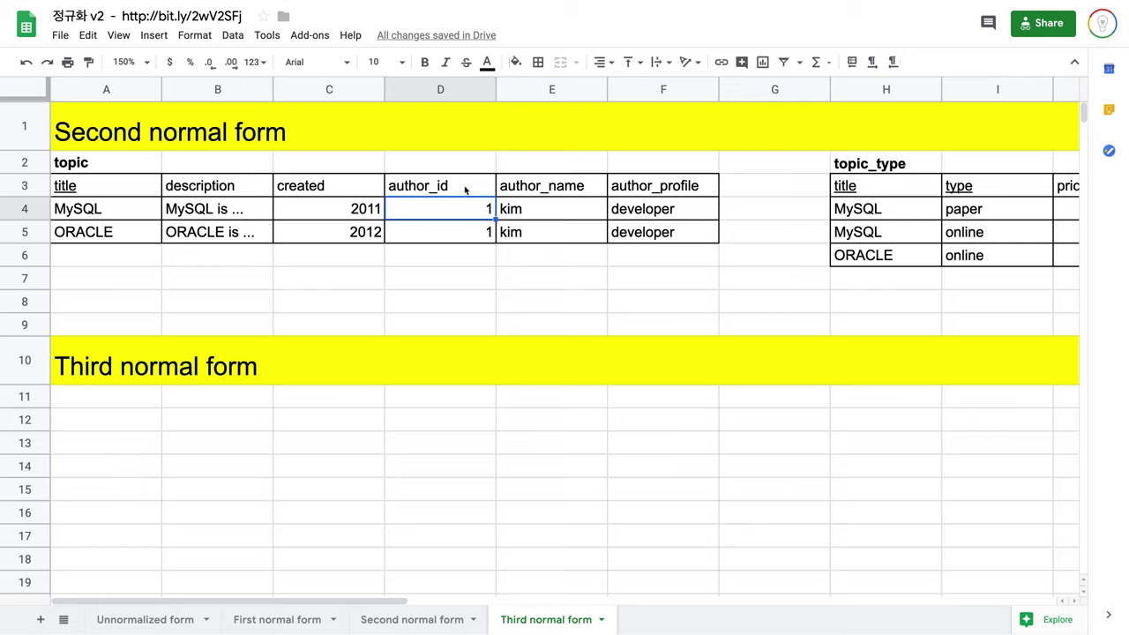
left_click(466, 189)
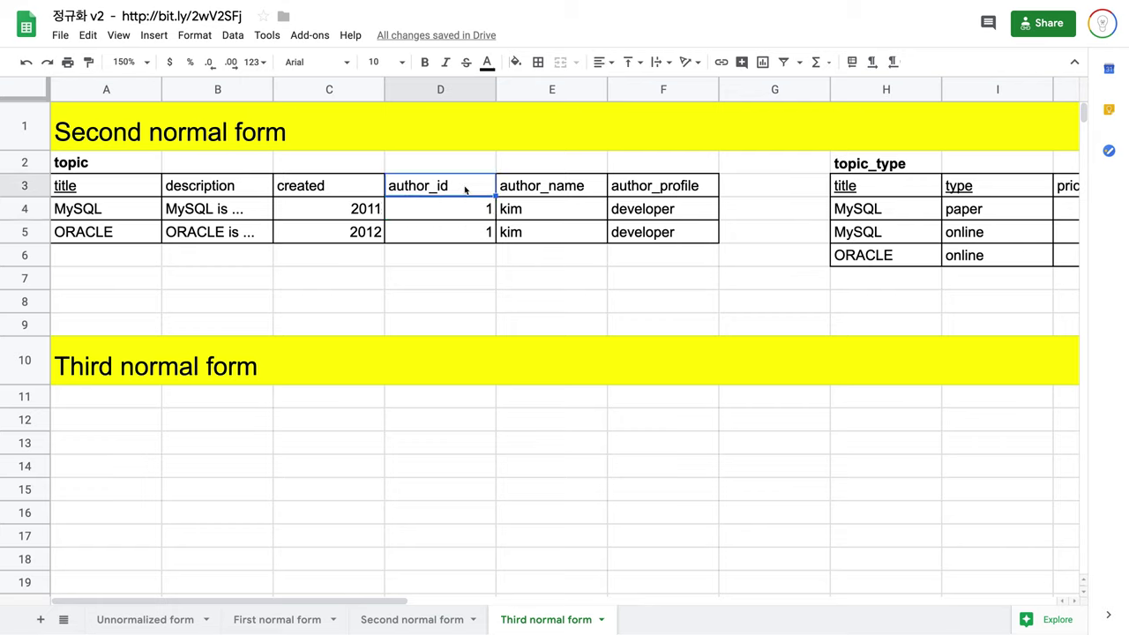
left_click(91, 192)
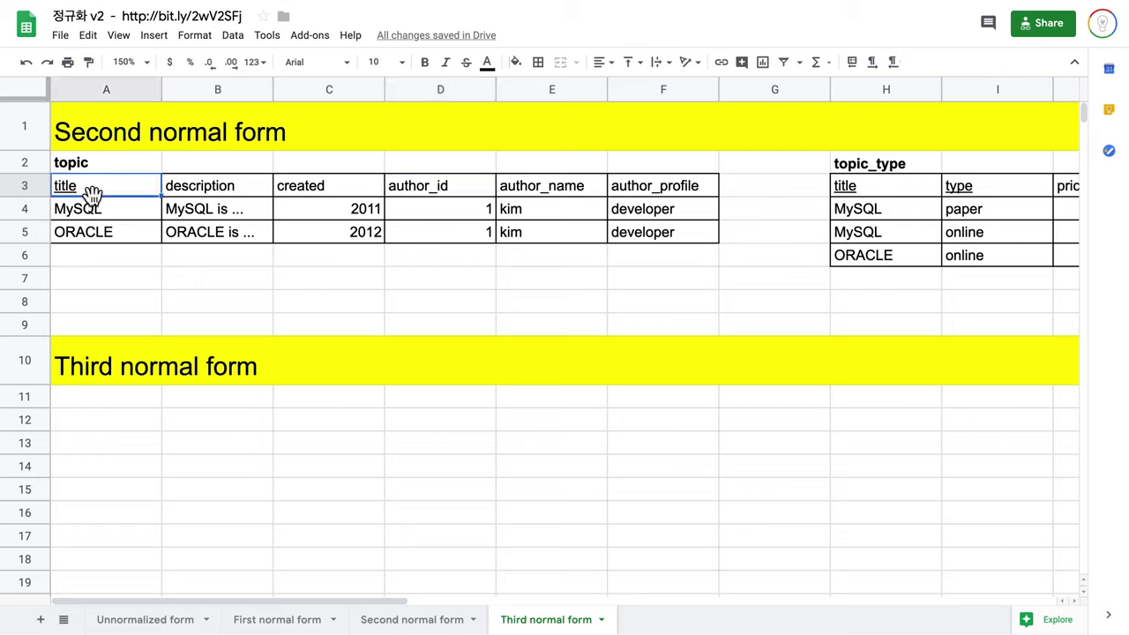
left_click_drag(534, 190, 669, 194)
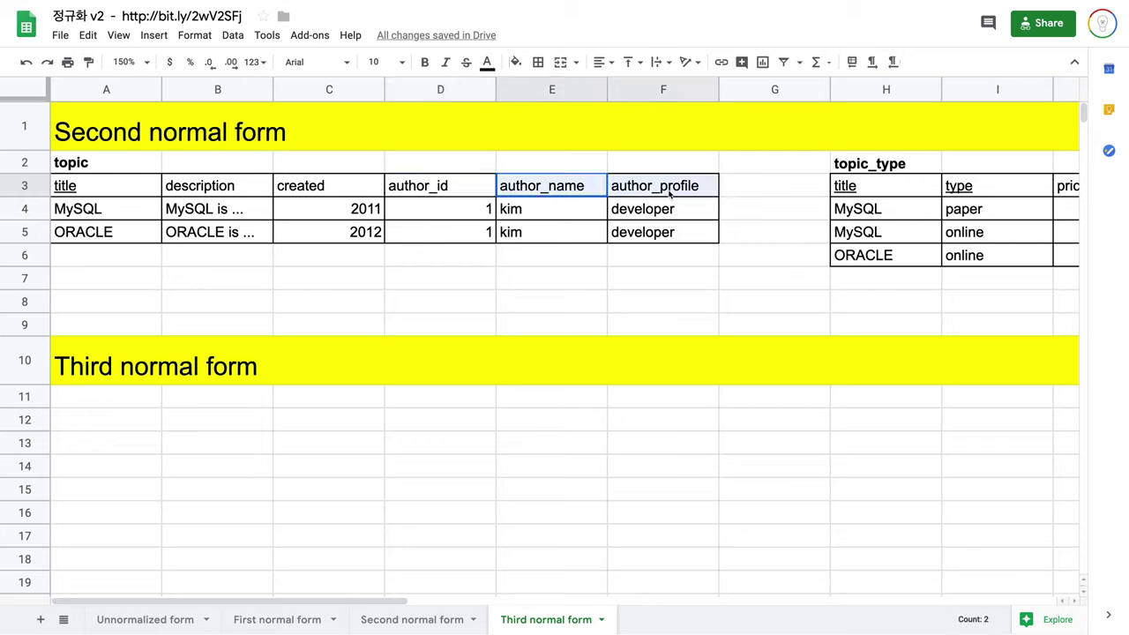
left_click(412, 197)
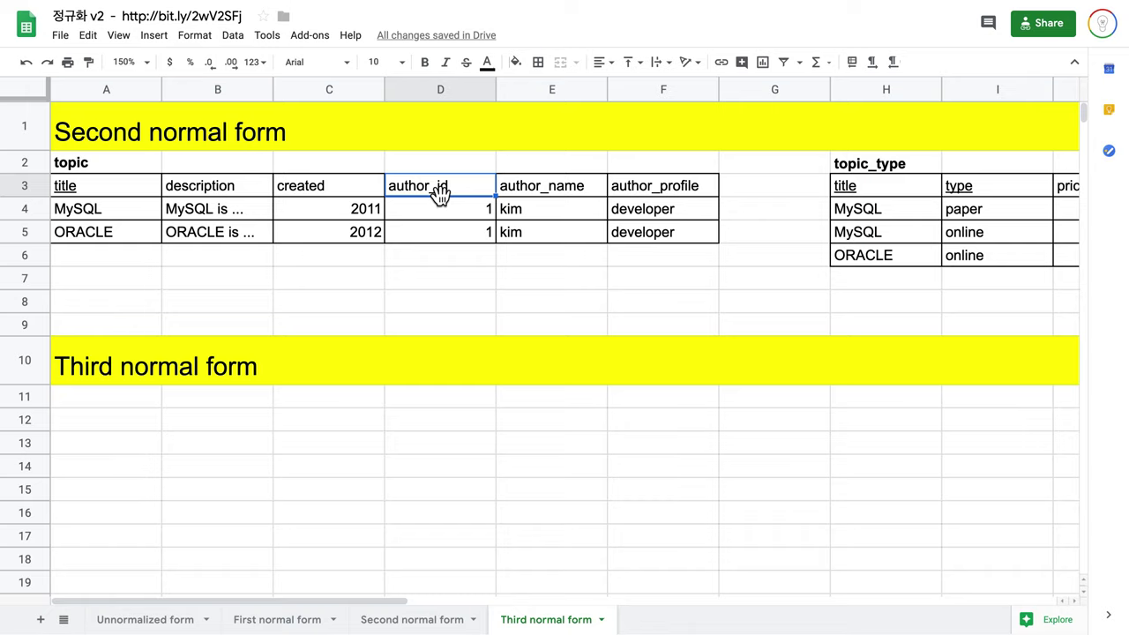
Fill the author_id, author_name and author_profile values in D4:F5 with yellow.
left_click_drag(455, 214, 698, 233)
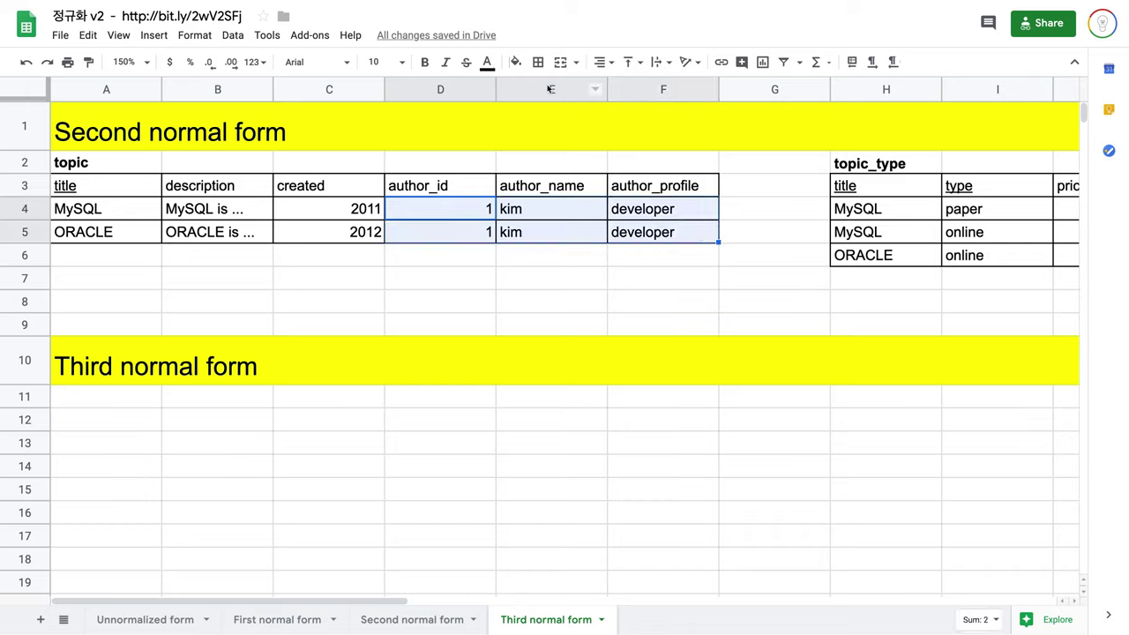
left_click(517, 63)
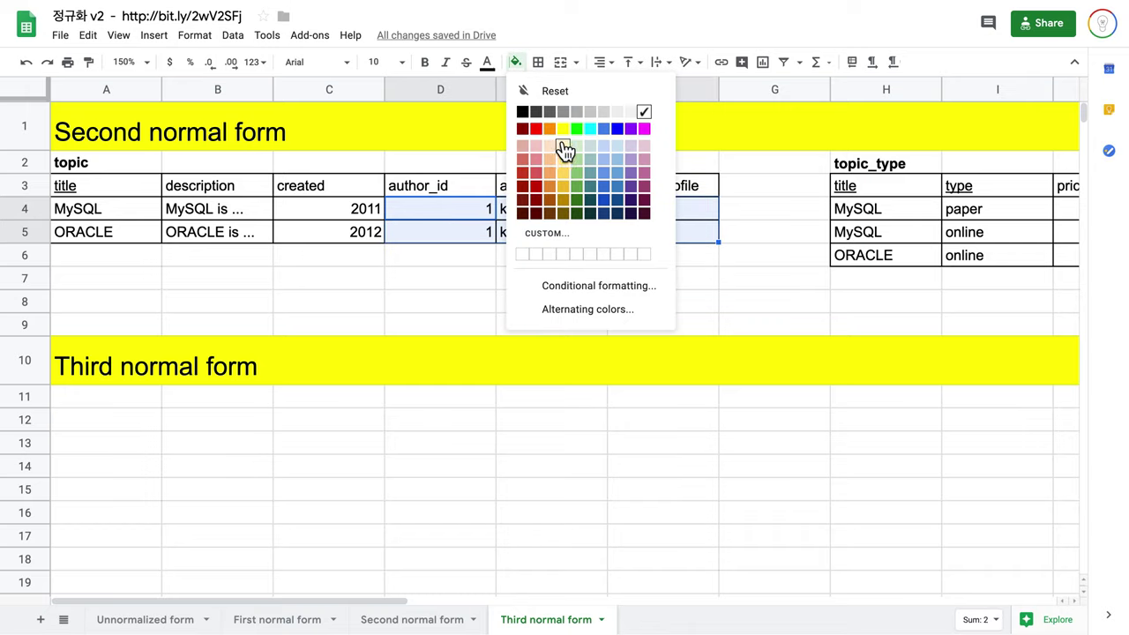
left_click(563, 130)
left_click(728, 253)
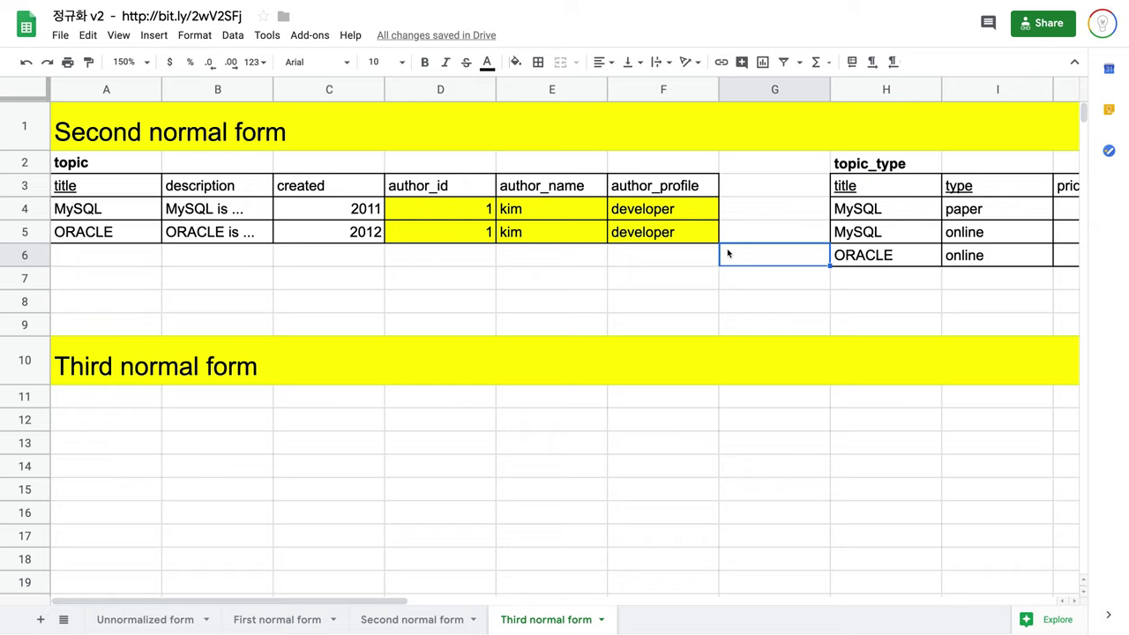
Copy the three author columns with their headers, D3:F5, to A12 under the Third normal form heading.
left_click_drag(689, 235, 439, 192)
right_click(439, 192)
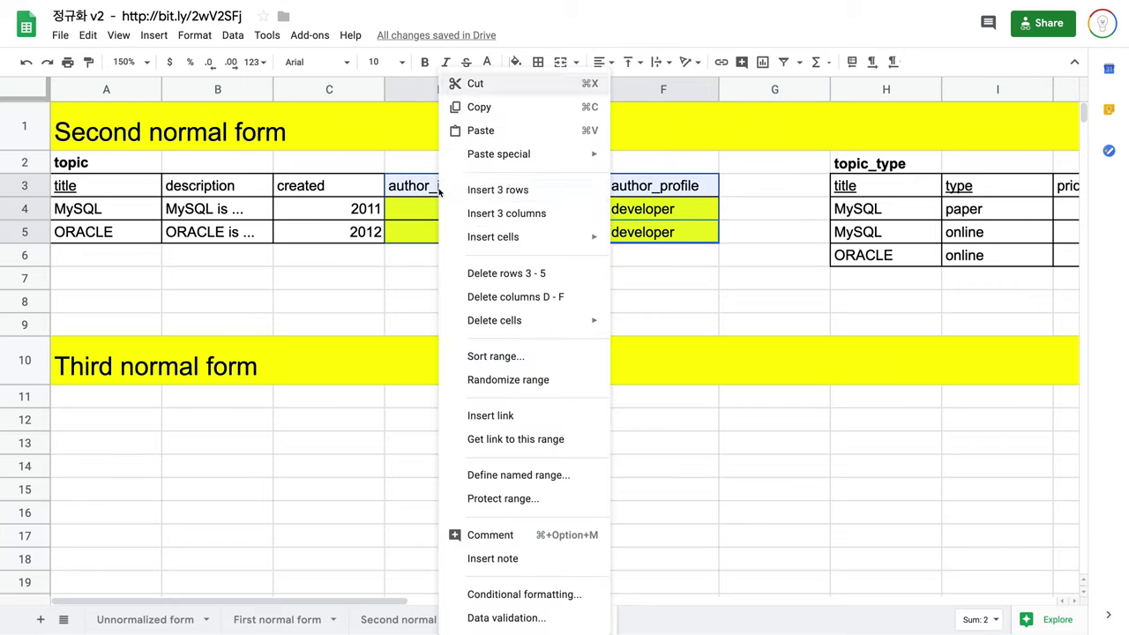
left_click(542, 114)
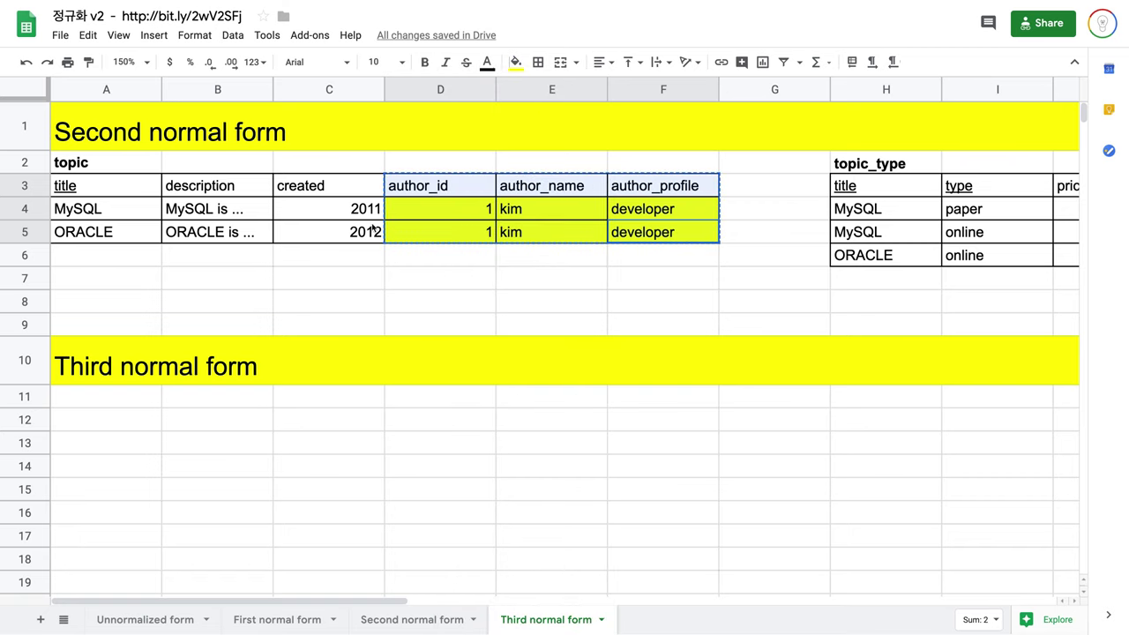
left_click(112, 428)
right_click(112, 428)
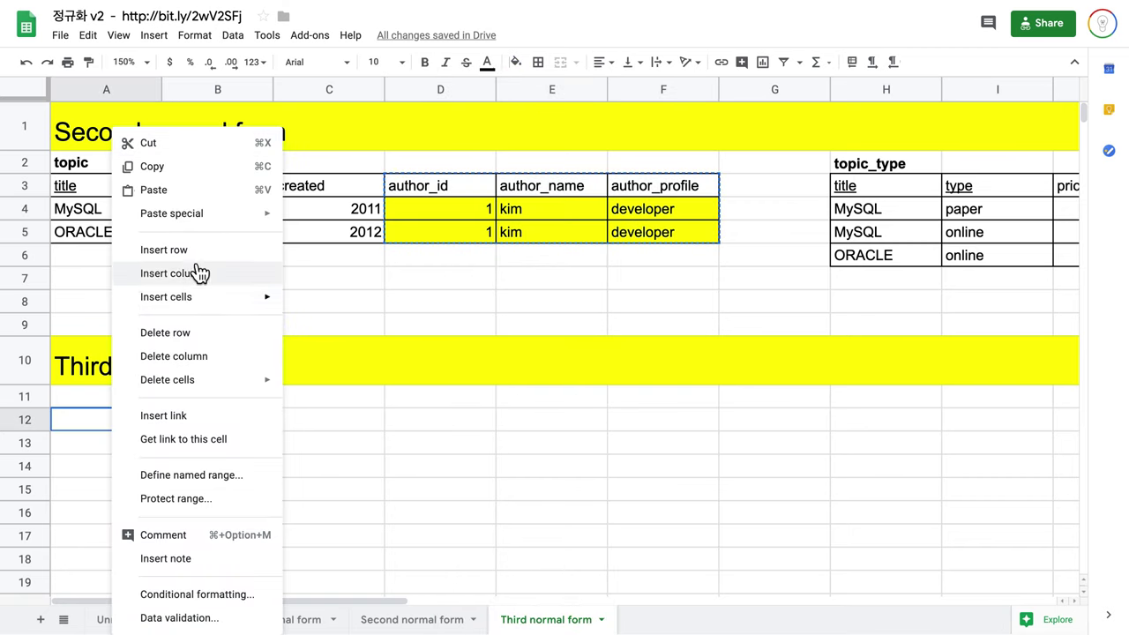
left_click(203, 192)
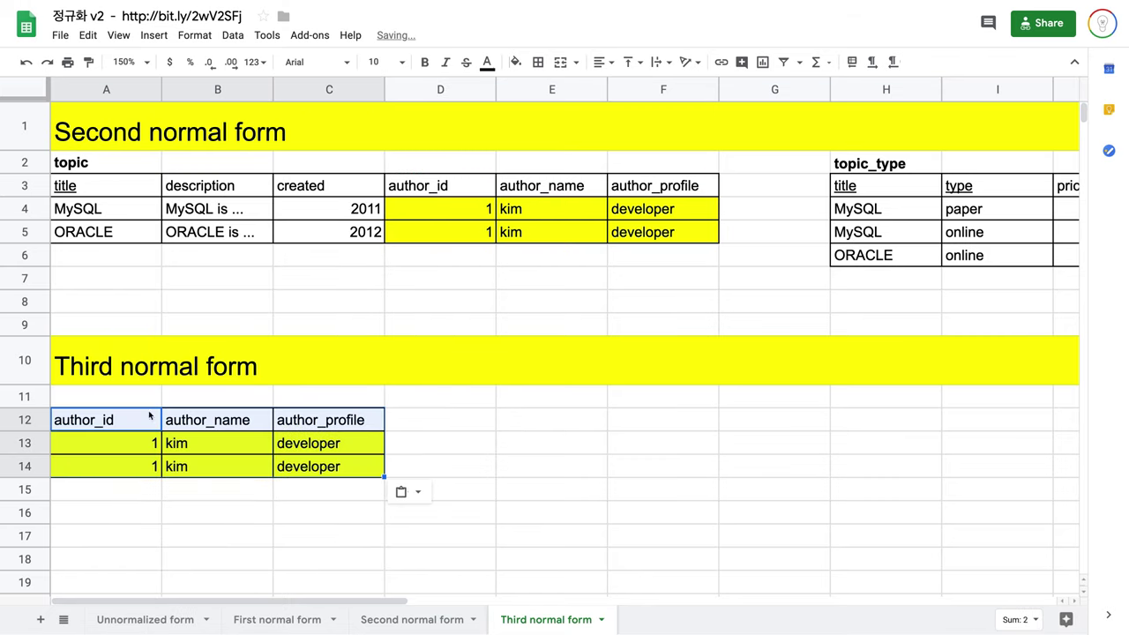
Label the copied table "author" in A11 and rename its author_id header in A12 to "id".
left_click(119, 401)
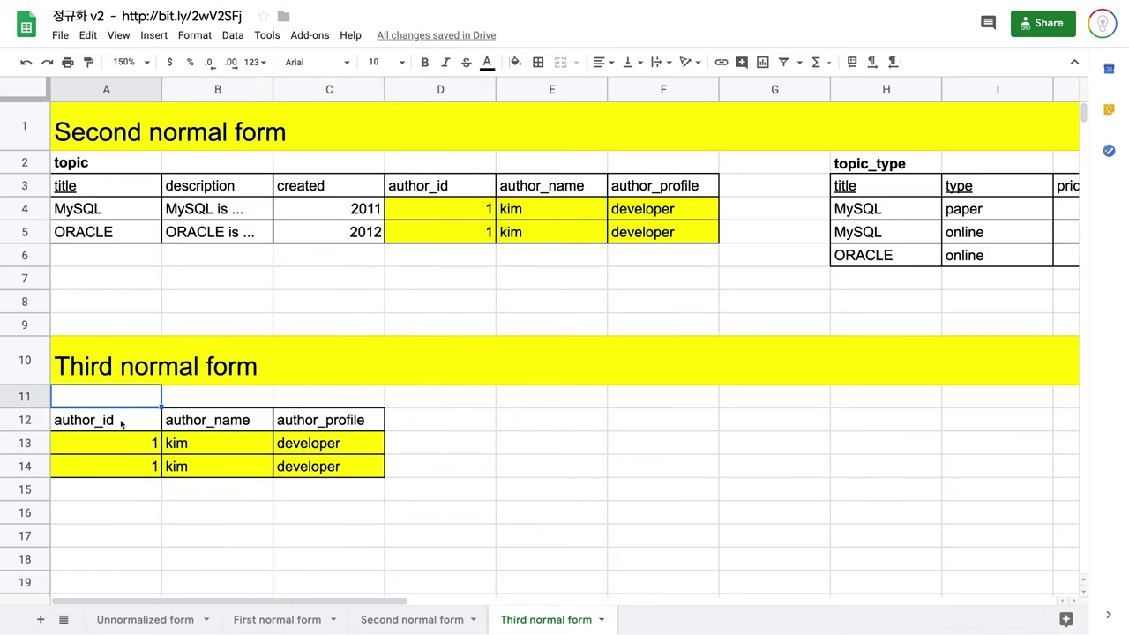
type("author")
key("BackSpace")
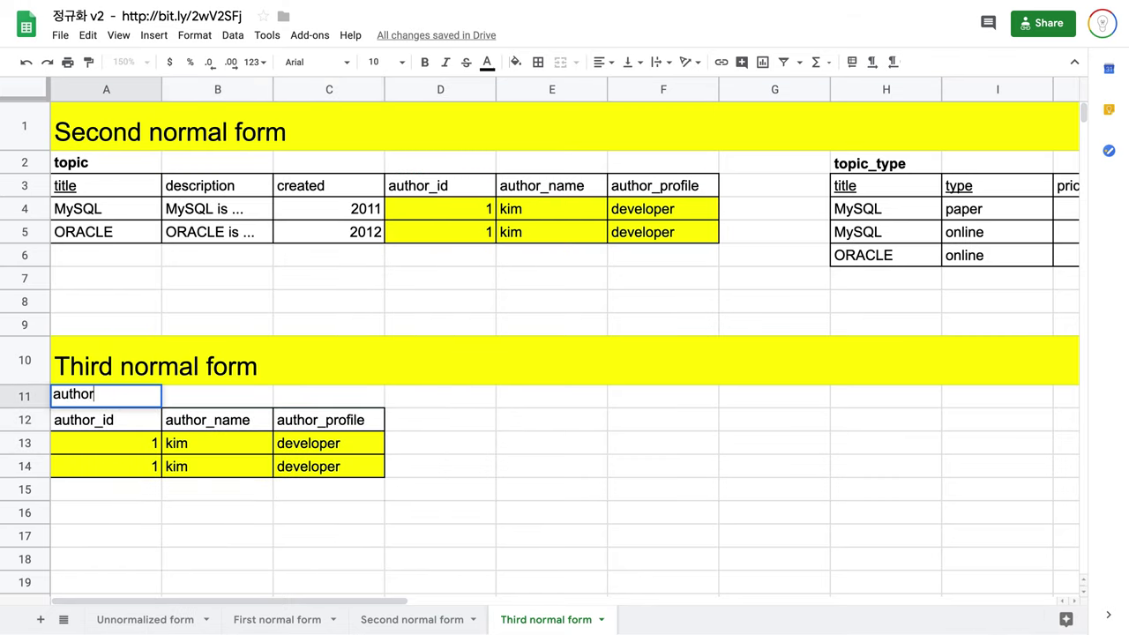
left_click(97, 426)
double_click(97, 426)
double_click(97, 426)
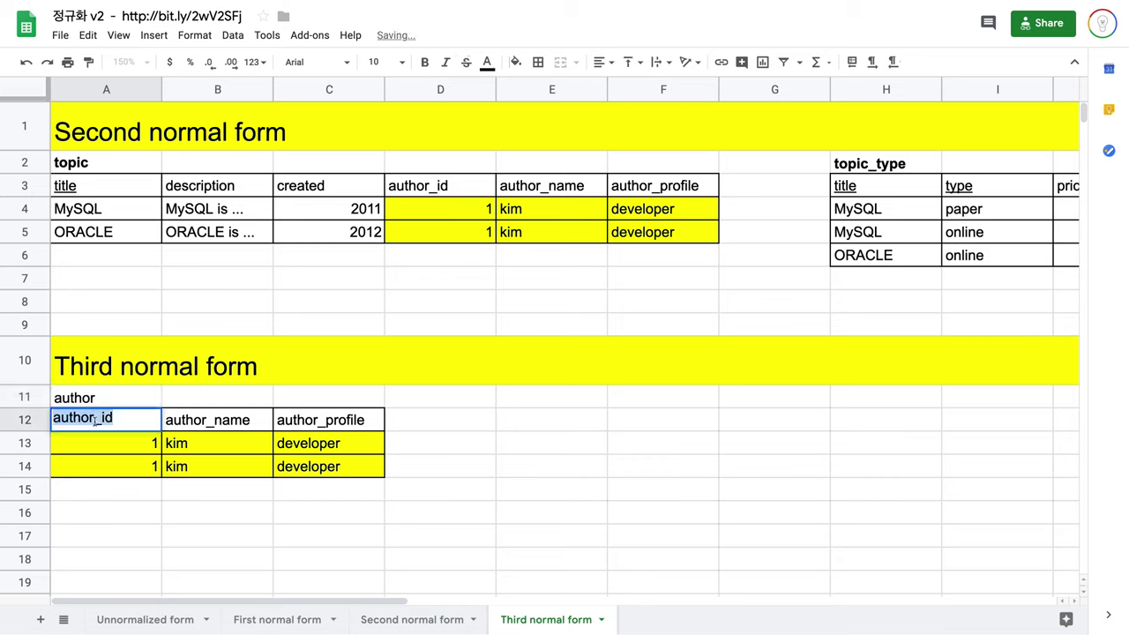
type("id")
key("Return")
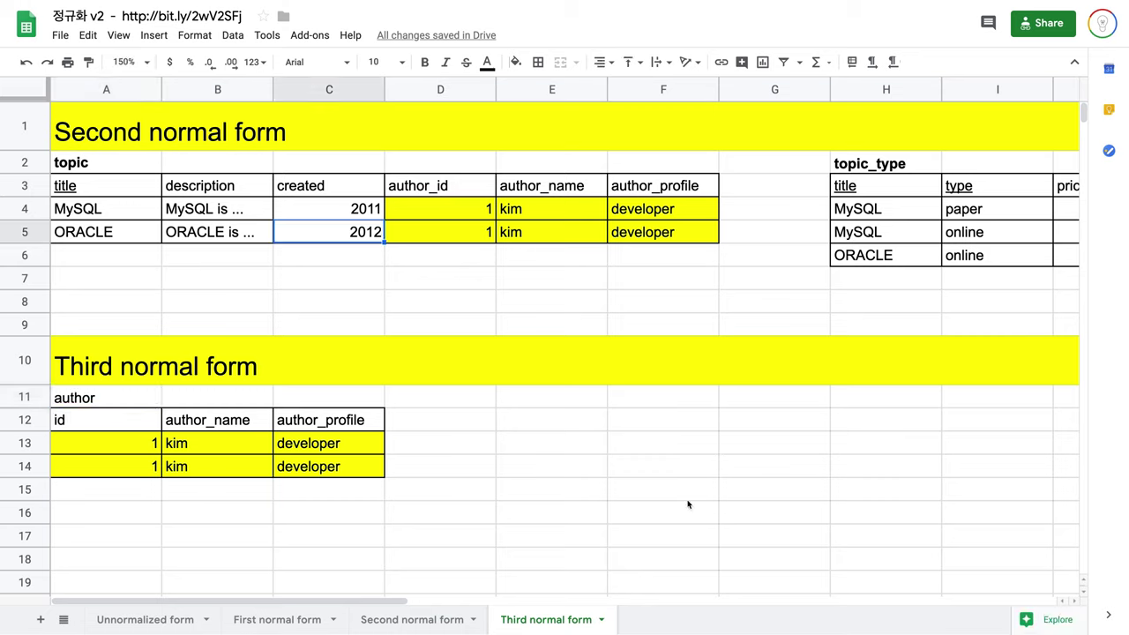
Copy the topic table with only its title, description, created and author_id columns, A2:D5, to E11.
left_click_drag(88, 167, 372, 243)
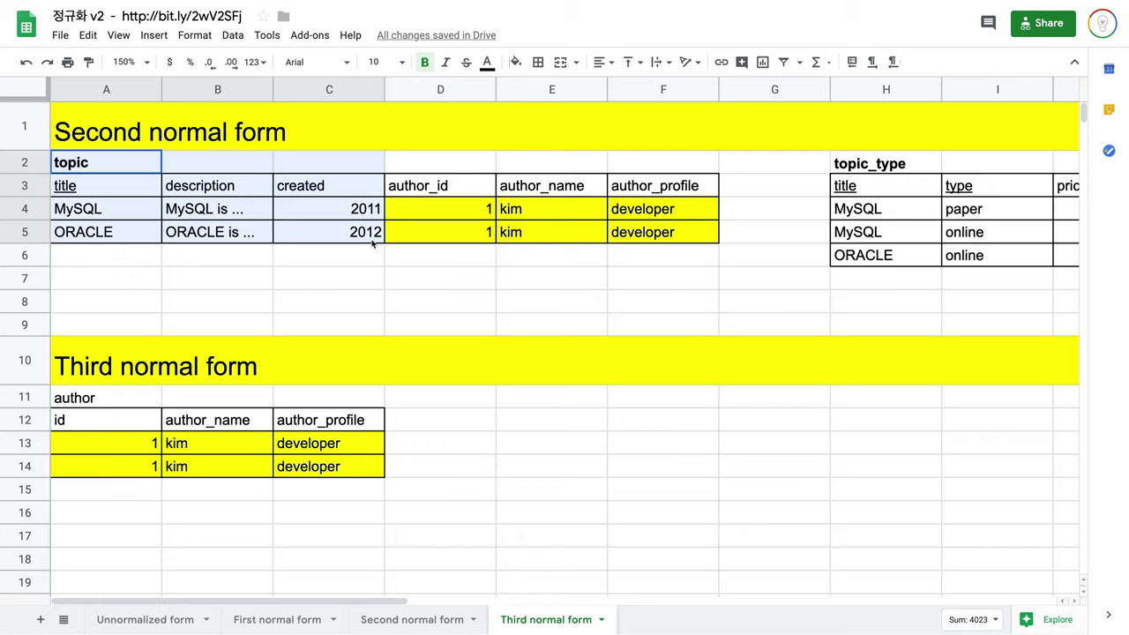
left_click_drag(372, 244, 470, 235)
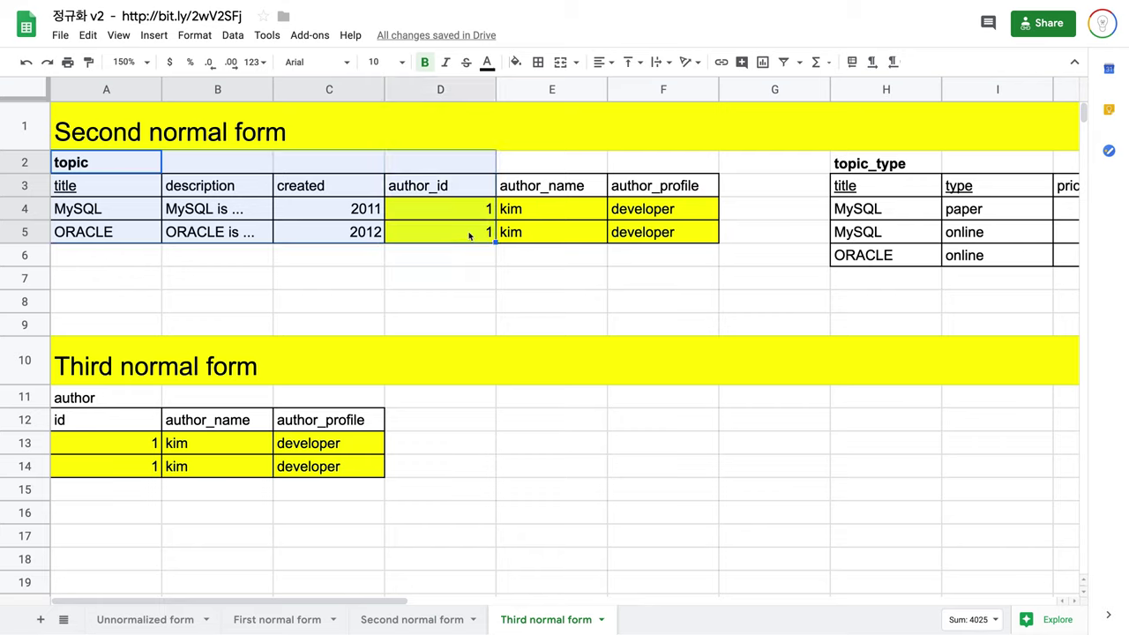
key("ctrl+c")
left_click(550, 398)
key("ctrl+v")
left_click(651, 469)
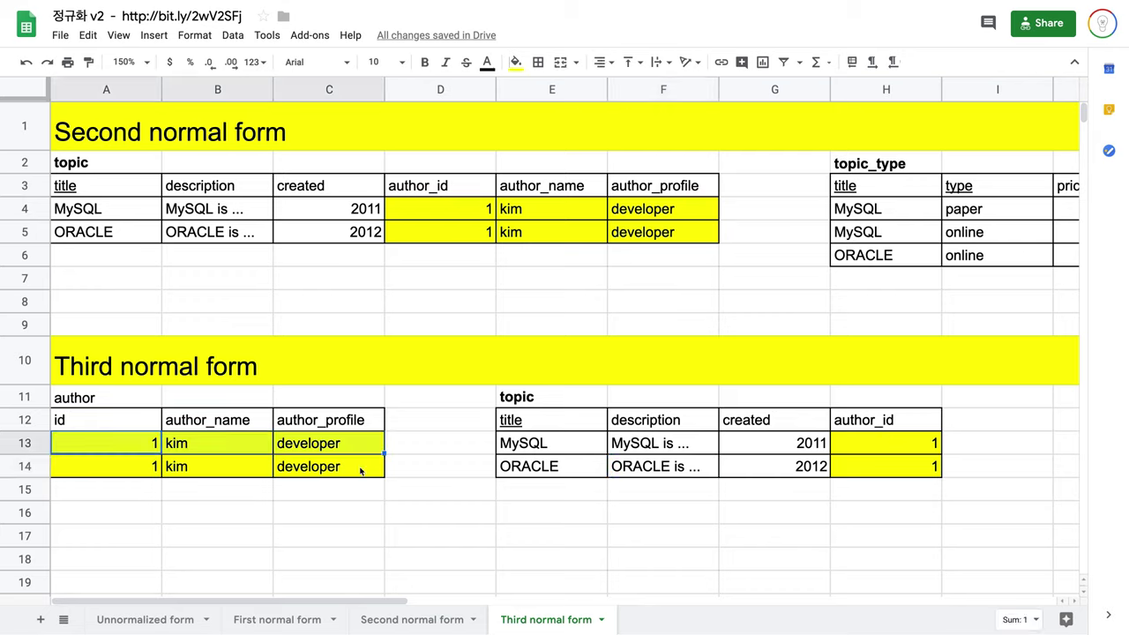
Try to remove the duplicate author record by deleting the whole row 14, and undo the deletion.
left_click(141, 466)
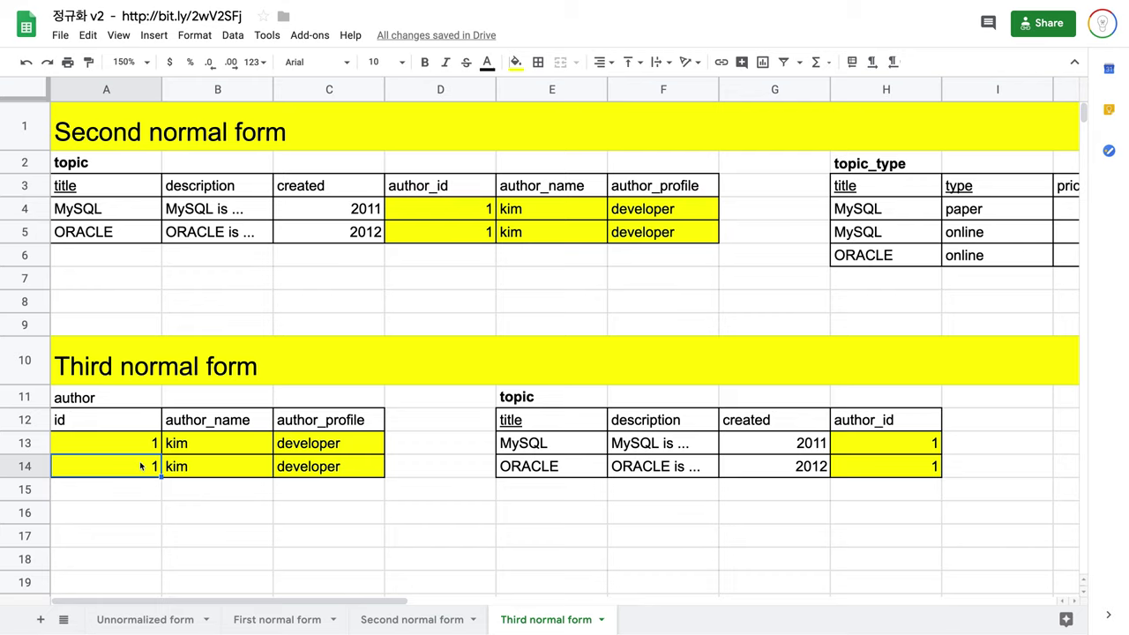
left_click_drag(141, 467, 338, 466)
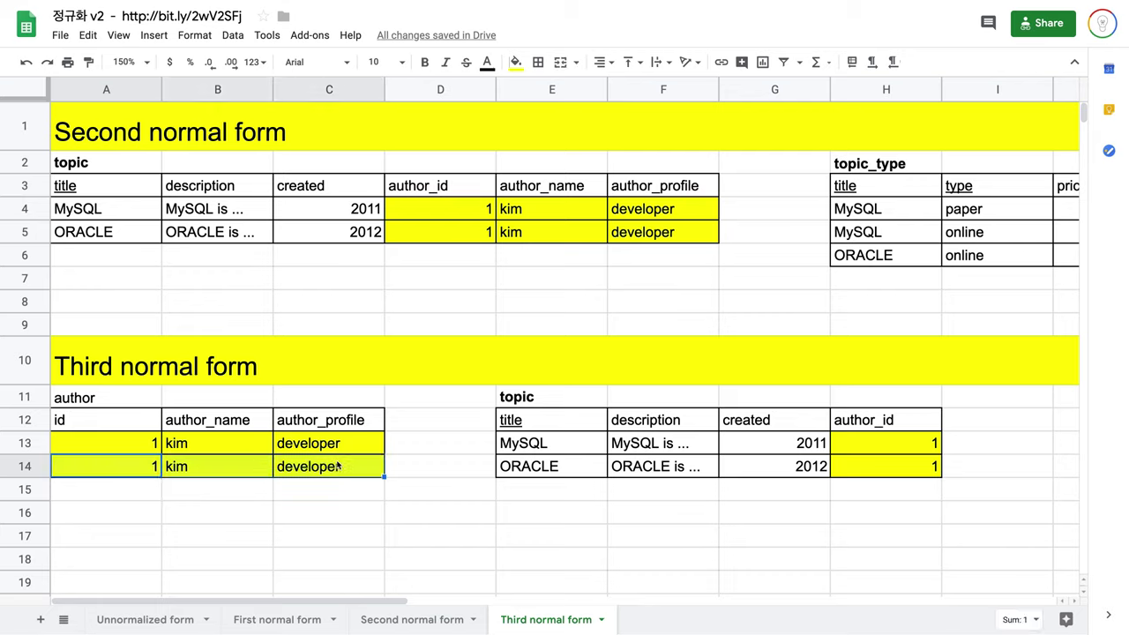
right_click(338, 466)
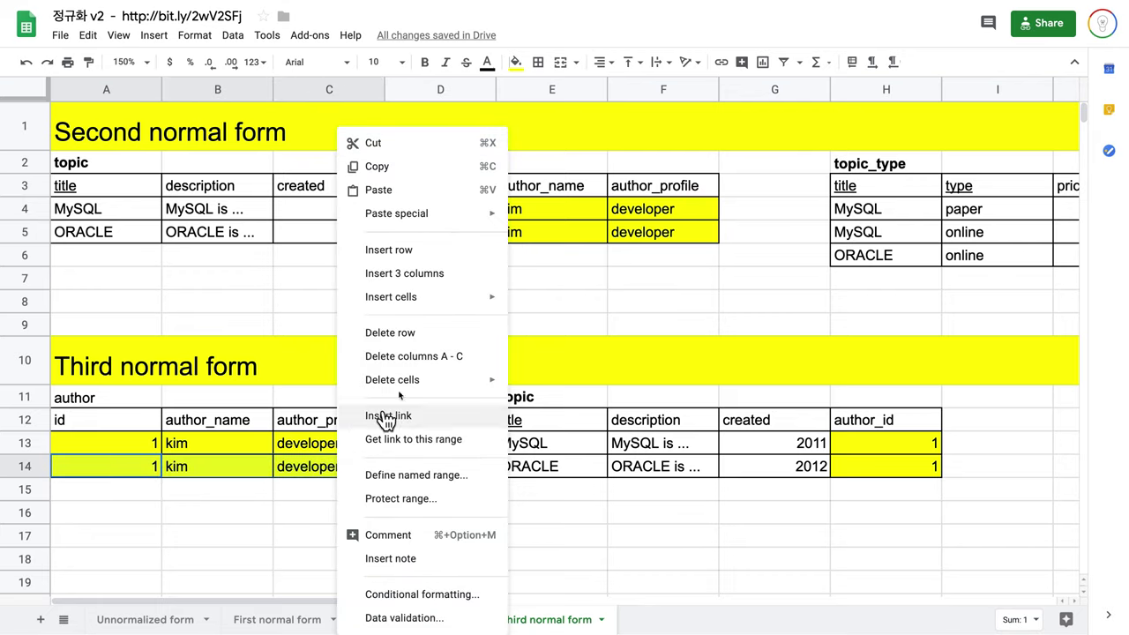
left_click(435, 341)
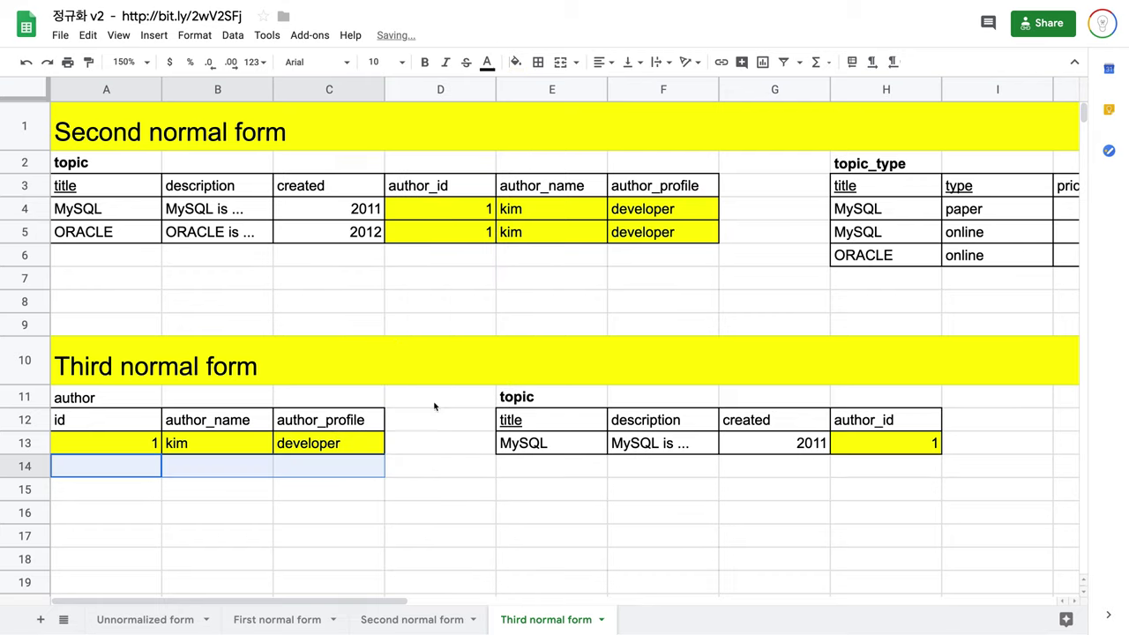
key("ctrl+z")
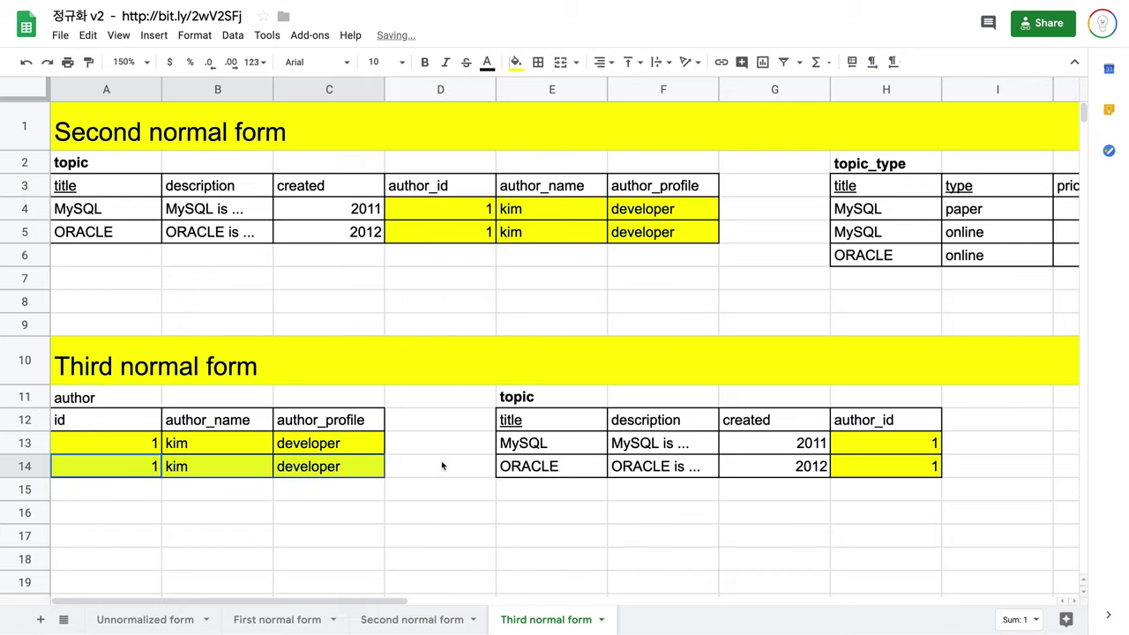
Delete only the duplicate author record's cells A14:C14, shifting the cells below up so the topic table's row is kept.
left_click(141, 474, "shift")
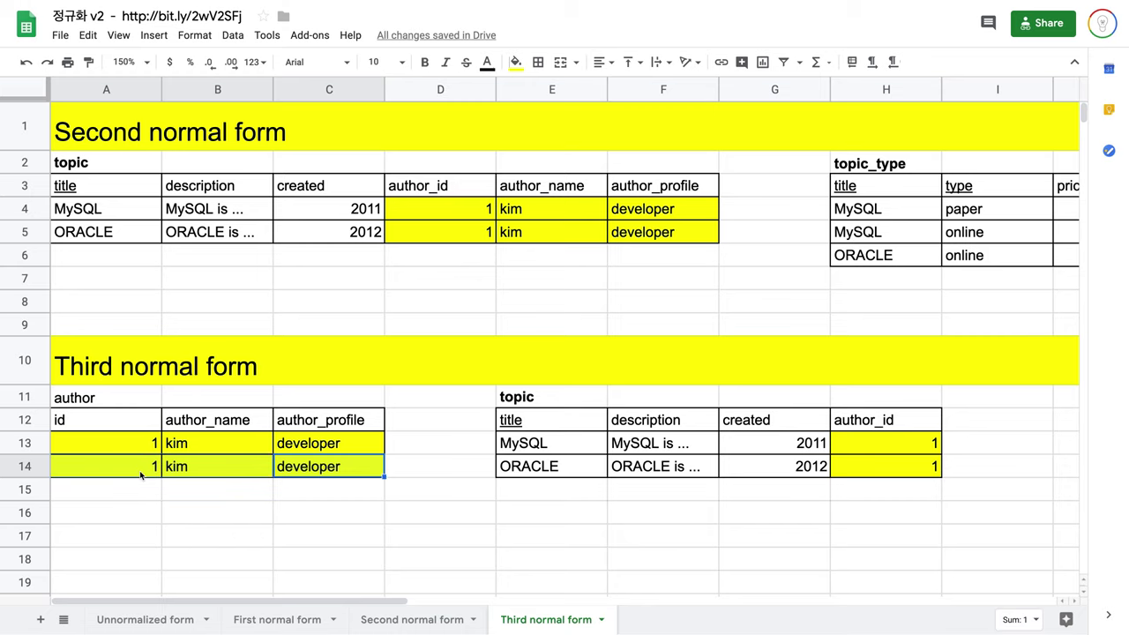
right_click(141, 474)
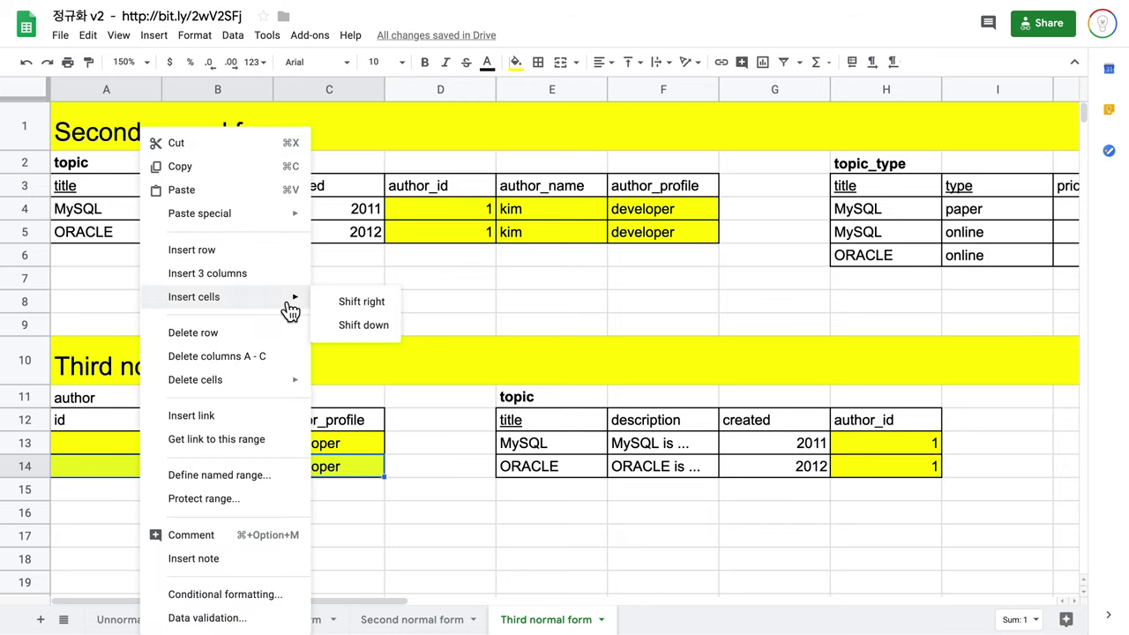
mouse_move(344, 382)
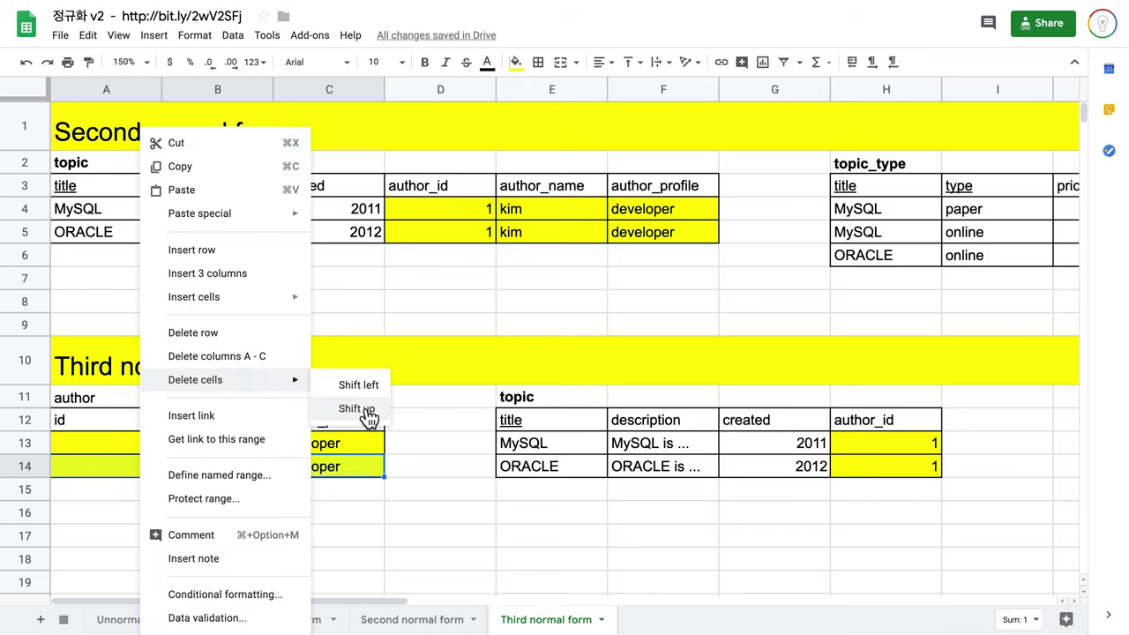
left_click(365, 410)
left_click(522, 473)
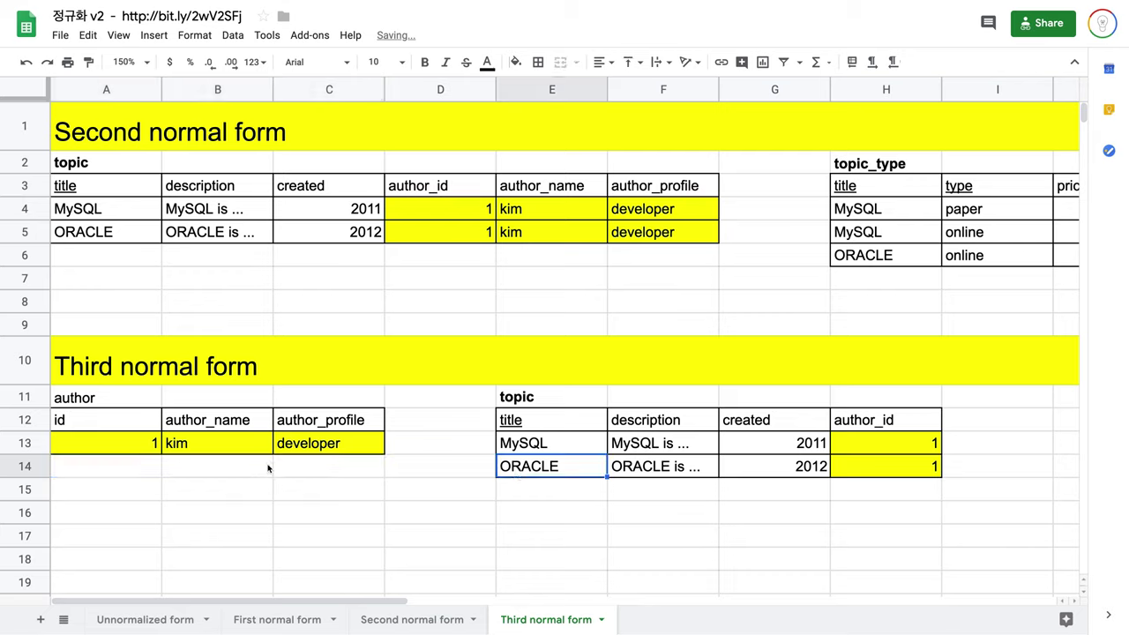
Reset the yellow fill on the author record cells A13:C14 and on the topic table's author_id values, H13:H14.
left_click_drag(350, 450, 97, 466)
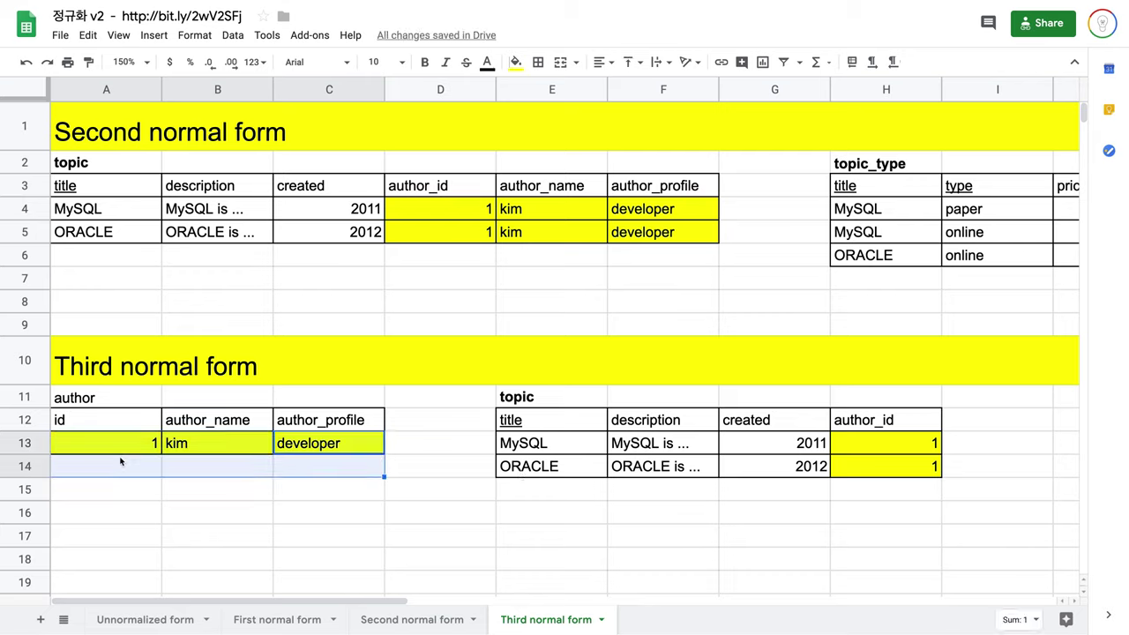
left_click(515, 61)
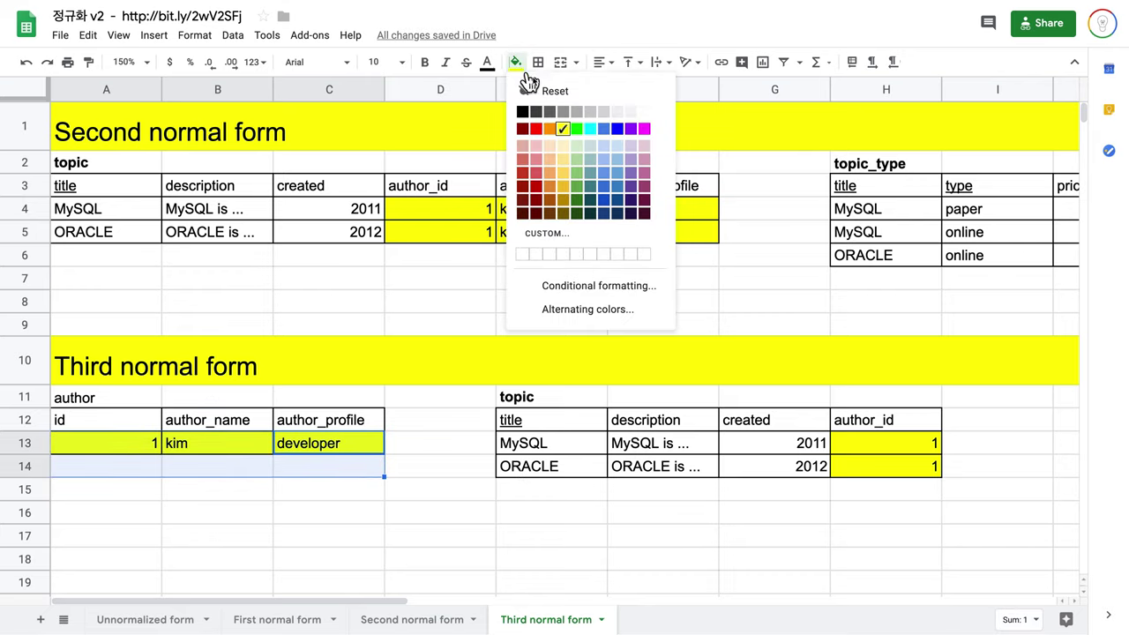
left_click(555, 94)
left_click_drag(904, 454, 906, 468)
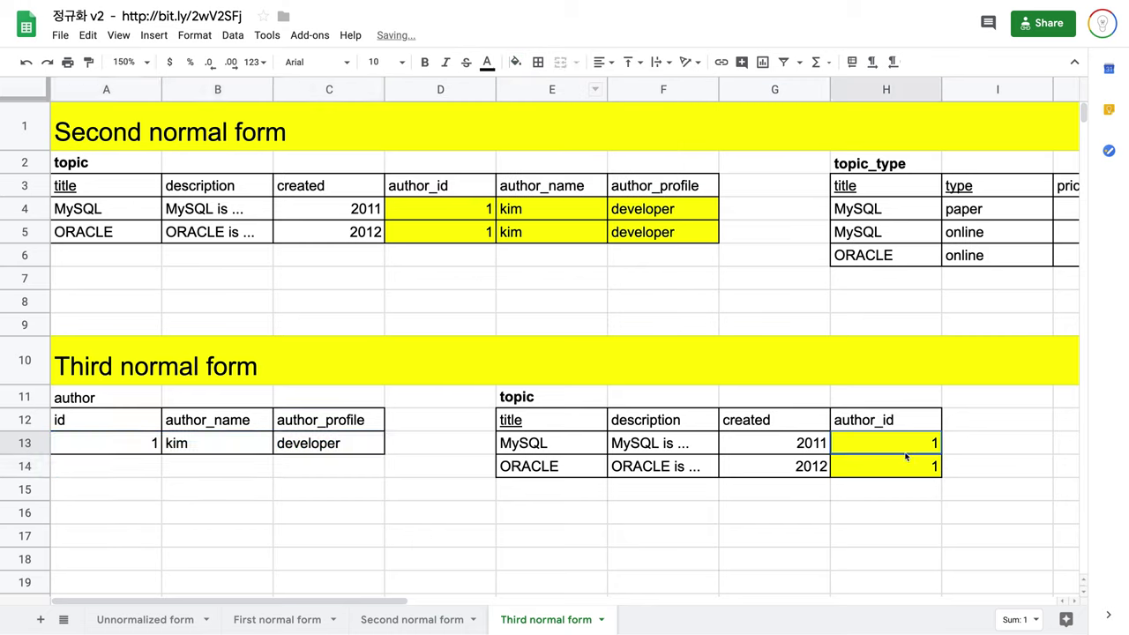
left_click(515, 64)
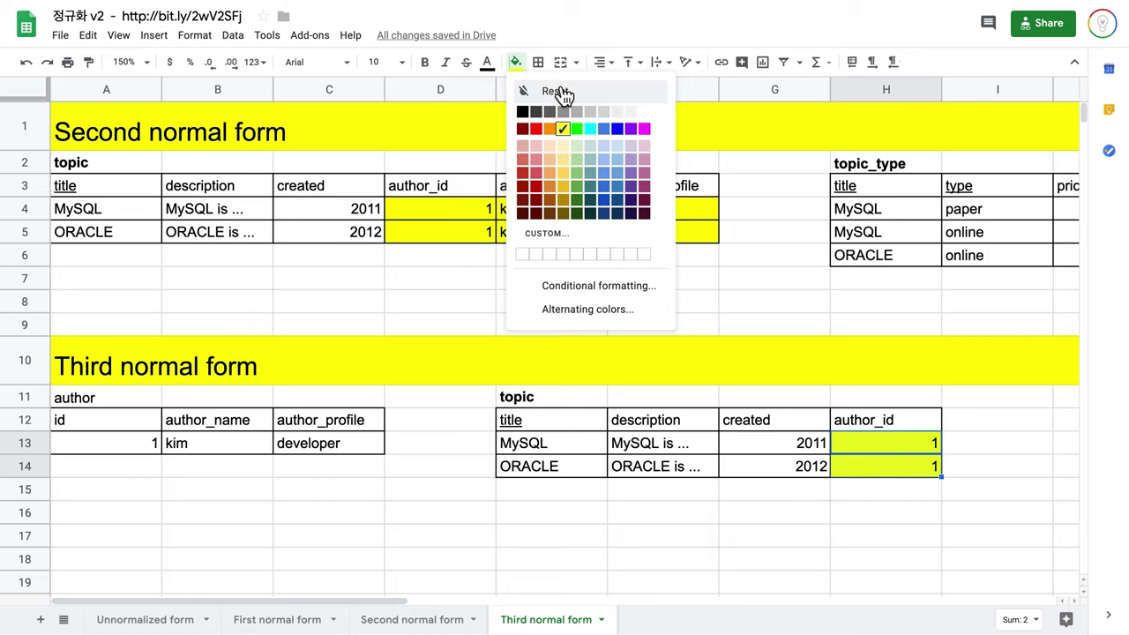
left_click(563, 94)
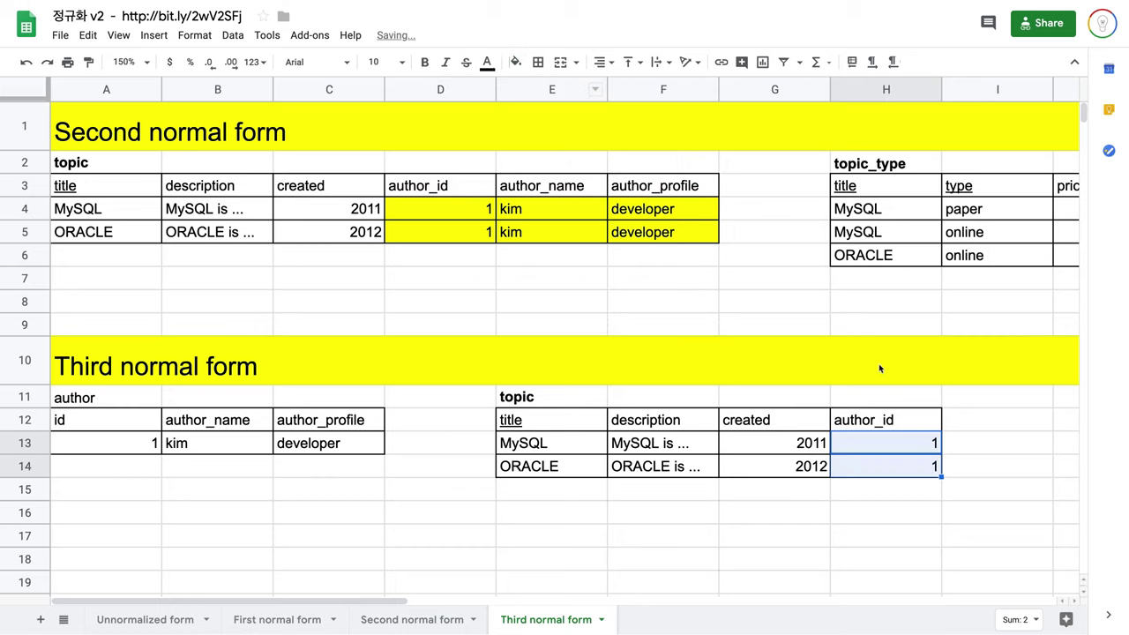
Make the "author" table label in A11 bold.
left_click(909, 421)
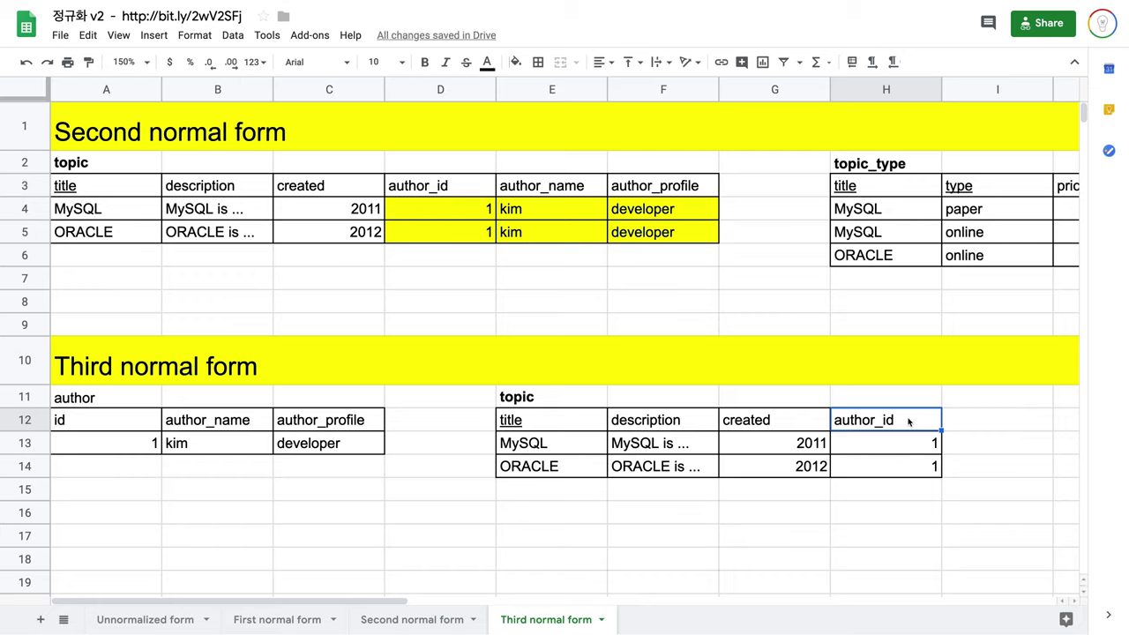
left_click(126, 402)
key("ctrl+b")
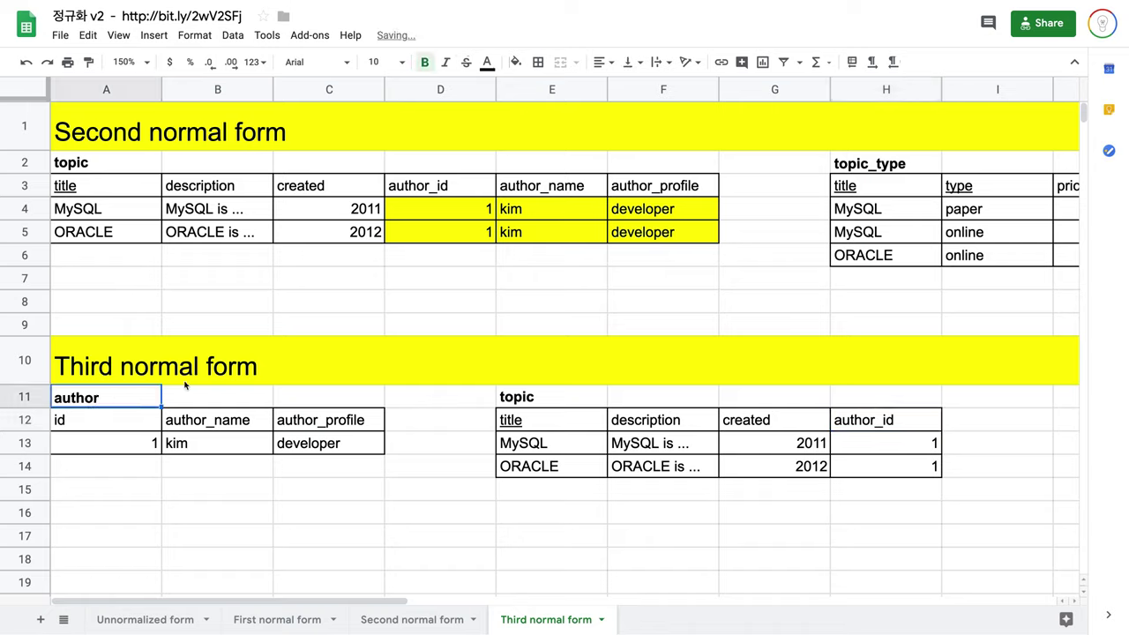